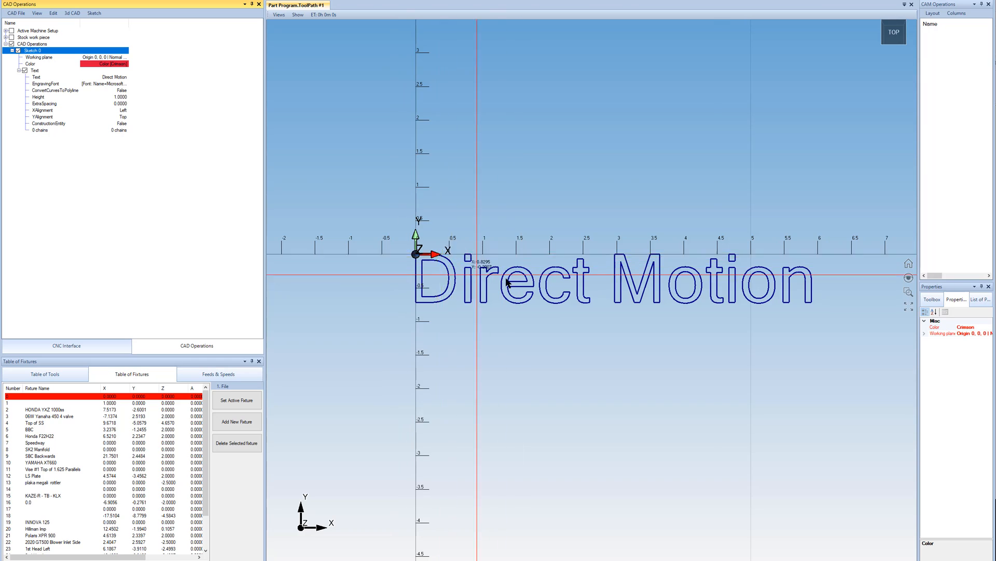
Step: Change the engraving font of the "Direct Motion" text to Oswald Regular
{"action": "middle_click_drag", "start_coordinate": [752, 321], "coordinate": [714, 313]}
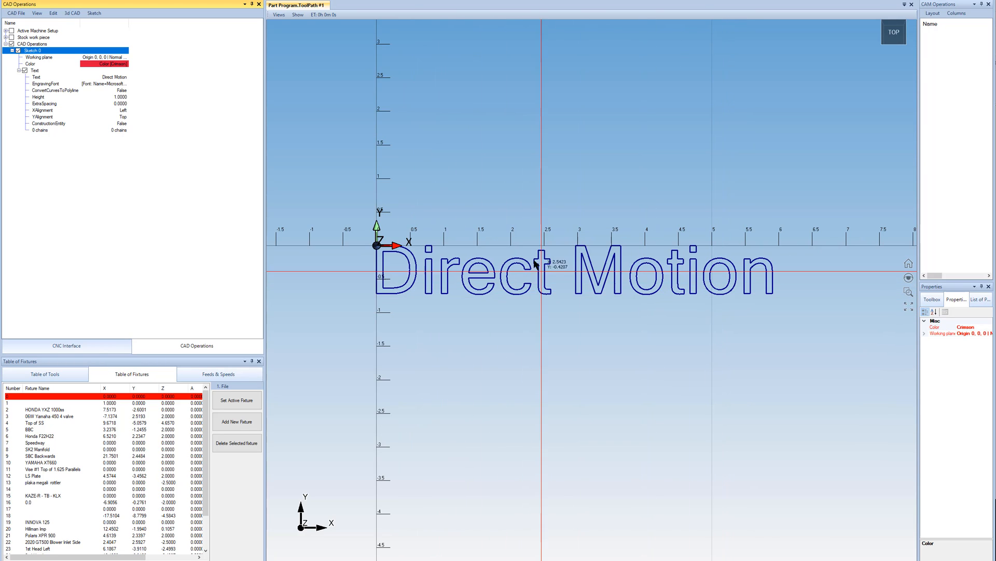
{"action": "double_click", "coordinate": [110, 84]}
{"action": "scroll", "coordinate": [421, 176], "scroll_direction": "down", "scroll_amount": 2}
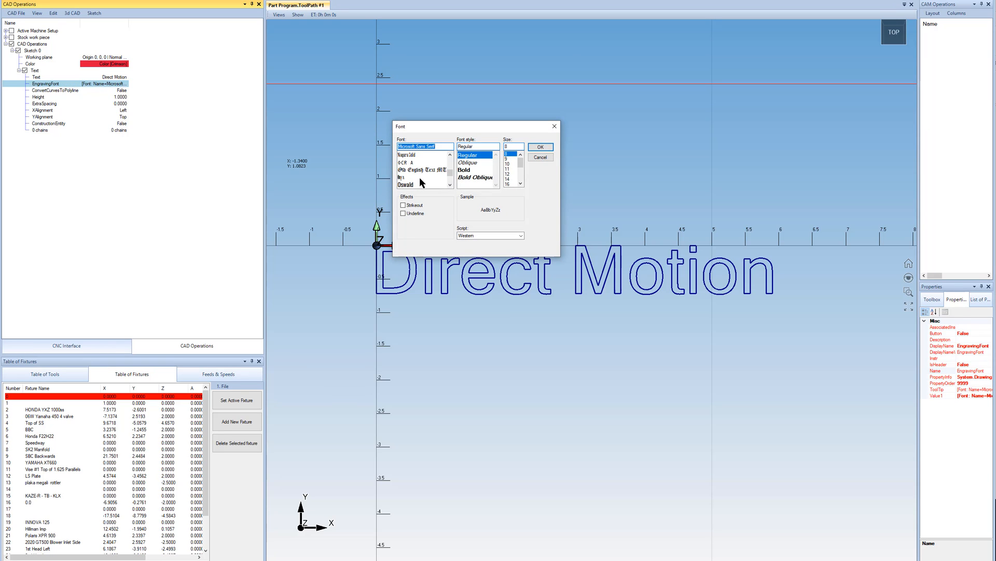
{"action": "left_click", "coordinate": [410, 162]}
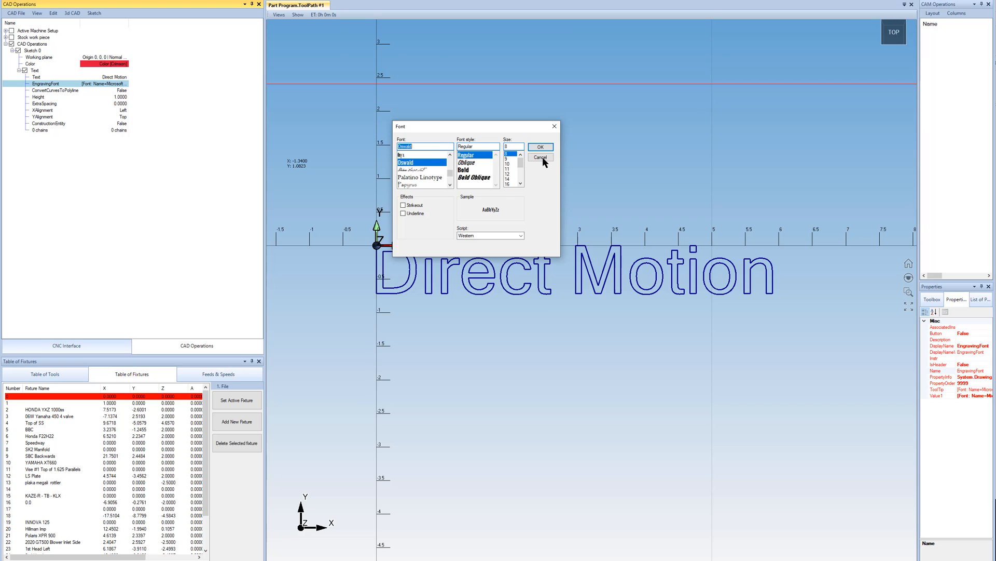
{"action": "left_click", "coordinate": [540, 147]}
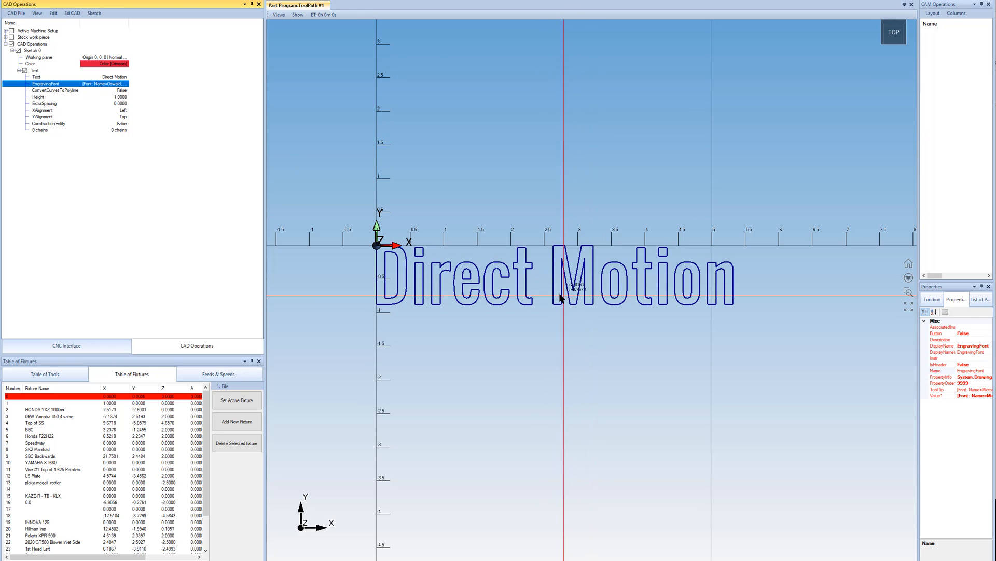
{"action": "left_click", "coordinate": [120, 98]}
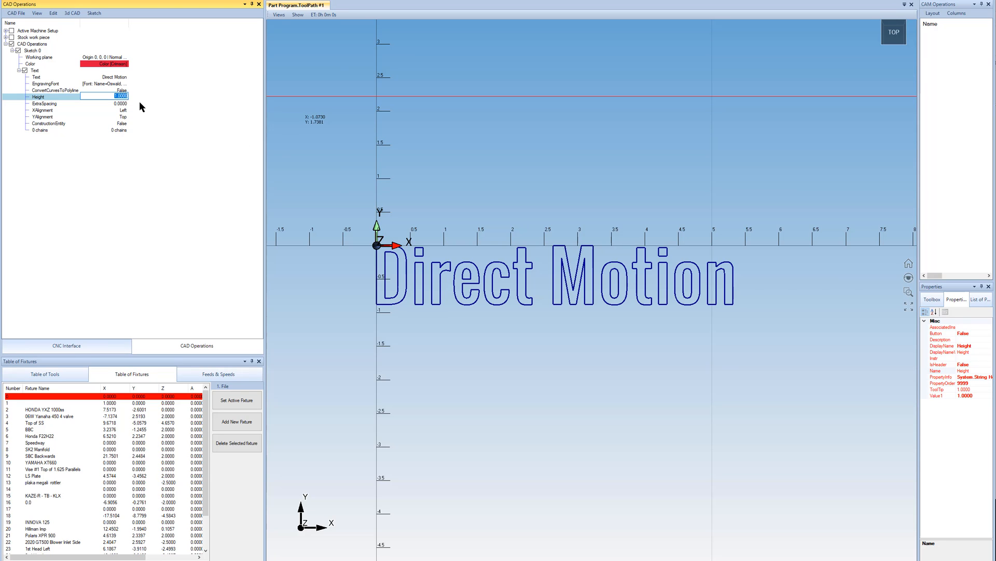
{"action": "left_click", "coordinate": [136, 193]}
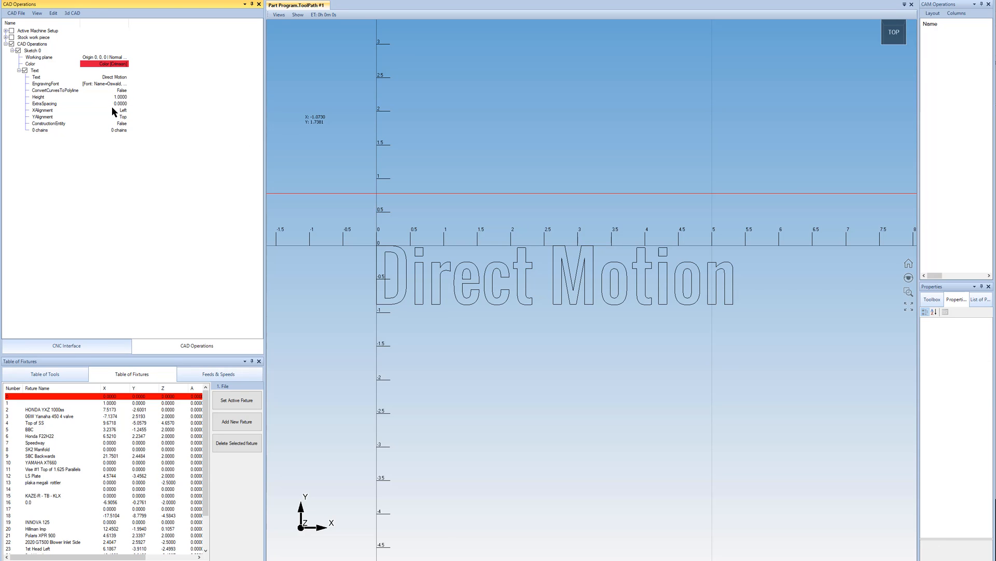
{"action": "left_click", "coordinate": [32, 51]}
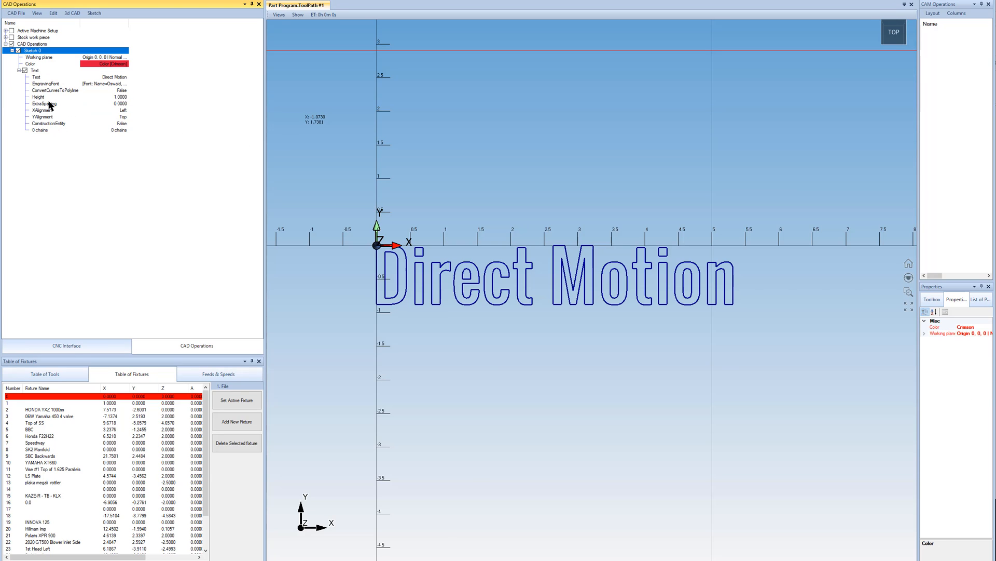
Step: Set the extra spacing between the letters of the "Direct Motion" text to 0.2
{"action": "left_click", "coordinate": [111, 103]}
{"action": "type", "text": "0.2"}
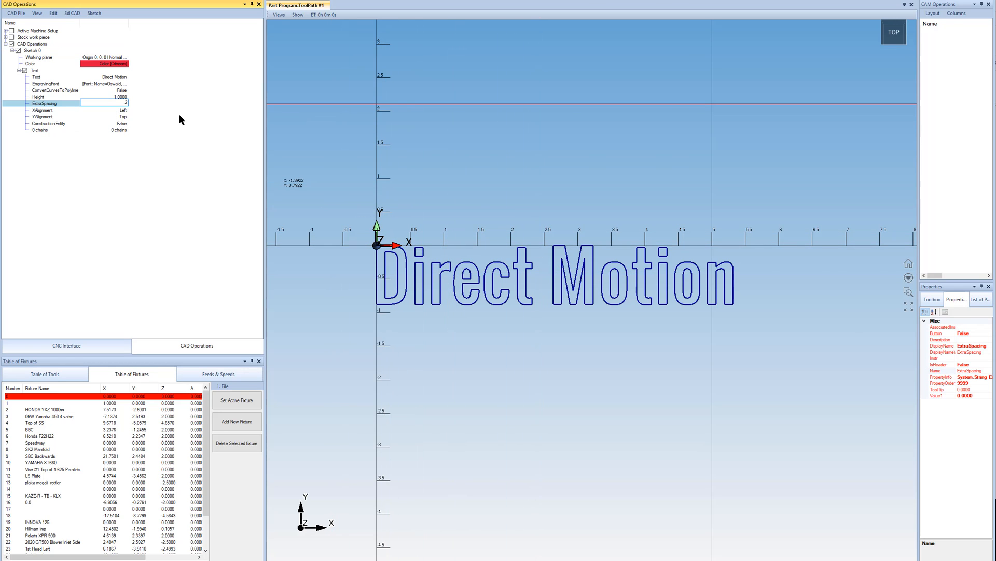
{"action": "key", "text": "Return"}
{"action": "scroll", "coordinate": [500, 244], "scroll_direction": "down", "scroll_amount": 3}
{"action": "scroll", "coordinate": [629, 267], "scroll_direction": "up", "scroll_amount": 3}
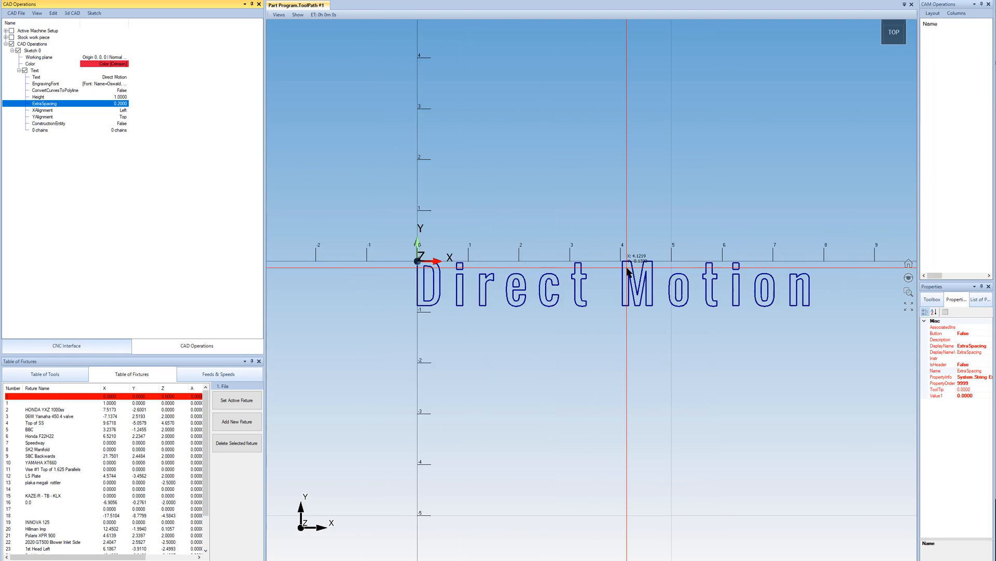
{"action": "scroll", "coordinate": [507, 281], "scroll_direction": "down", "scroll_amount": 2}
{"action": "scroll", "coordinate": [656, 309], "scroll_direction": "up", "scroll_amount": 2}
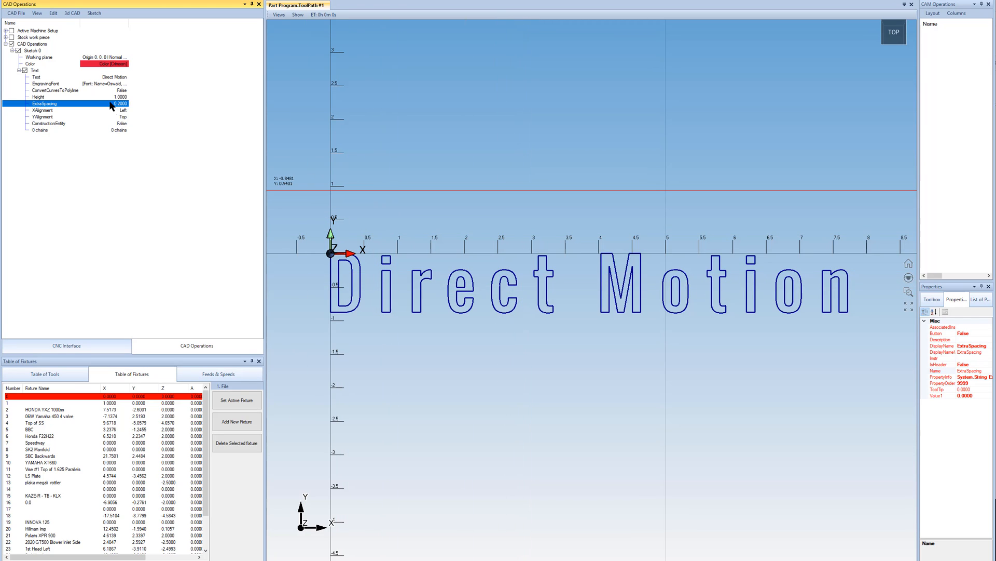
Step: Try the X alignment options Center and Right on the "Direct Motion" text
{"action": "left_click", "coordinate": [49, 112]}
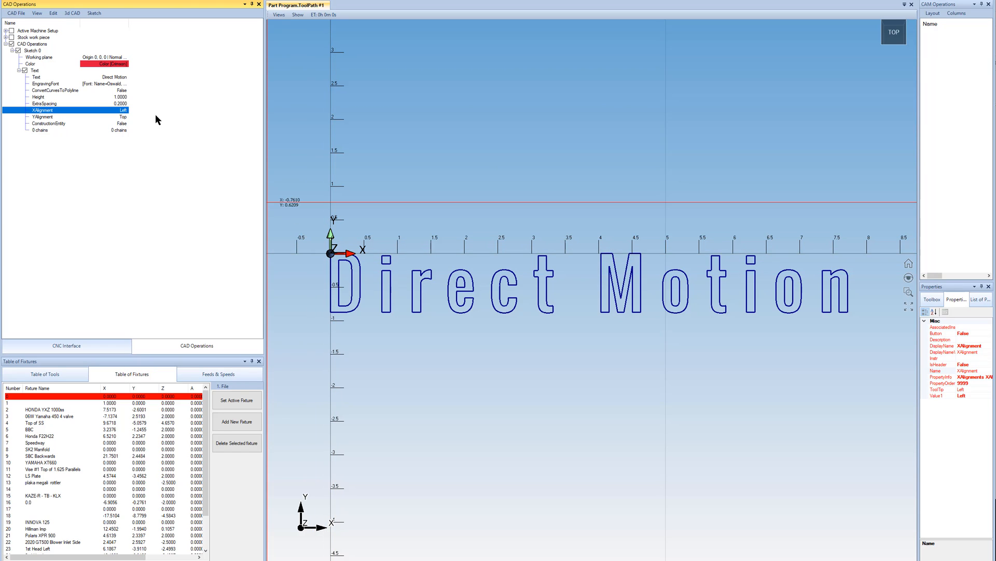
{"action": "left_click", "coordinate": [123, 110]}
{"action": "left_click", "coordinate": [117, 125]}
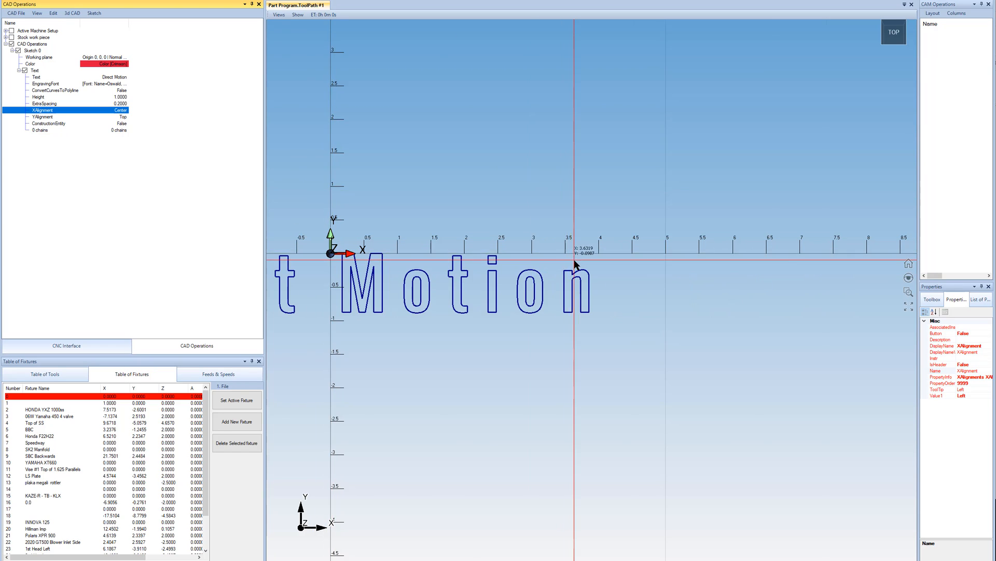
{"action": "scroll", "coordinate": [519, 268], "scroll_direction": "down", "scroll_amount": 3}
{"action": "scroll", "coordinate": [488, 272], "scroll_direction": "up", "scroll_amount": 2}
{"action": "left_click", "coordinate": [125, 112]}
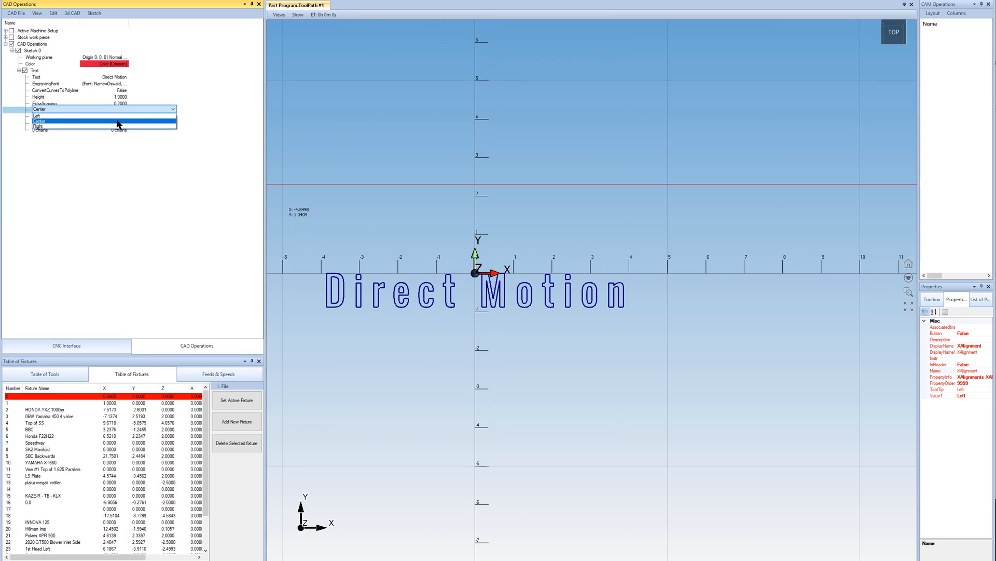
{"action": "left_click", "coordinate": [118, 130]}
Step: Try the Y alignment options Center and Bottom on the "Direct Motion" text
{"action": "left_click", "coordinate": [120, 118]}
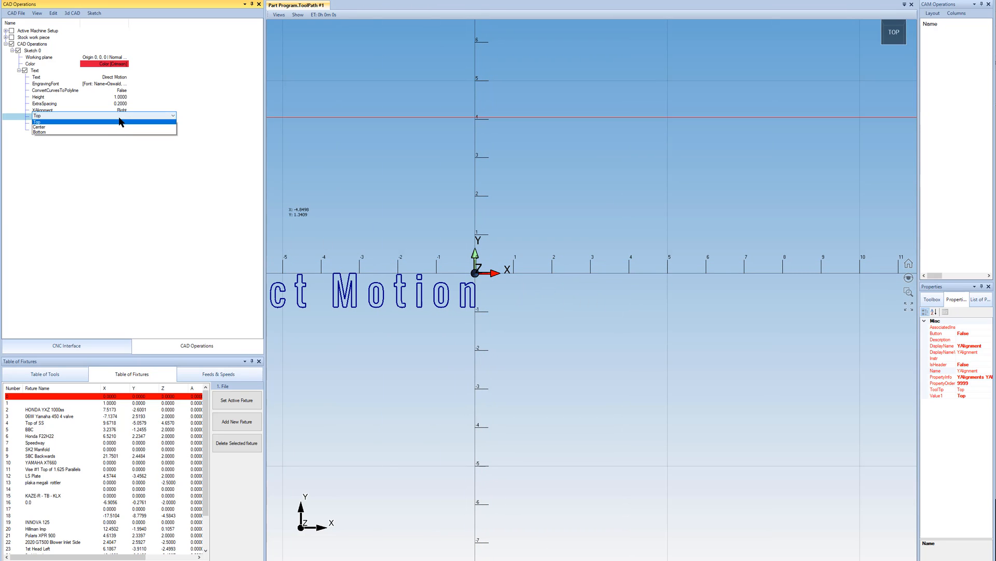
{"action": "left_click", "coordinate": [118, 127]}
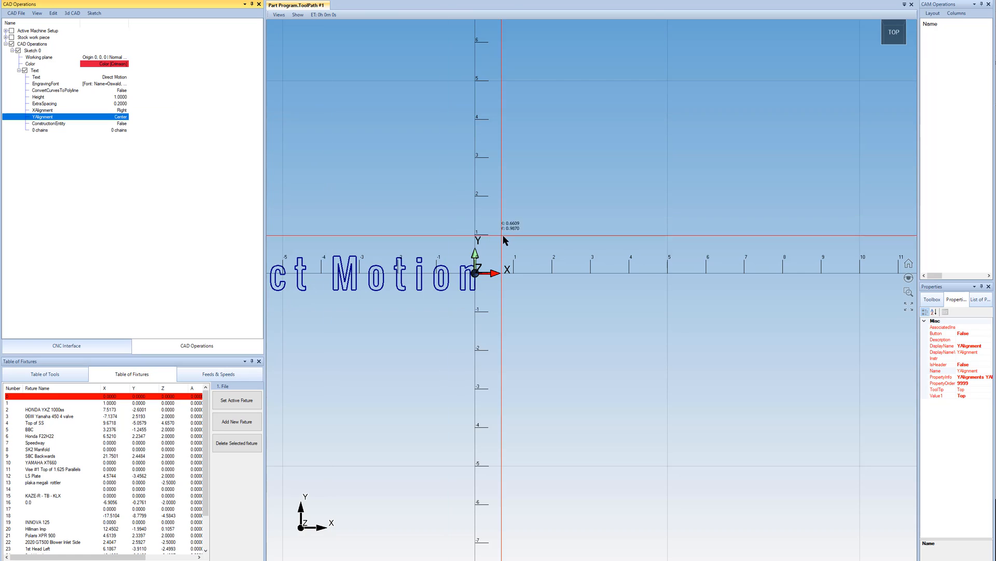
{"action": "scroll", "coordinate": [591, 287], "scroll_direction": "down", "scroll_amount": 2}
{"action": "left_click", "coordinate": [125, 117]}
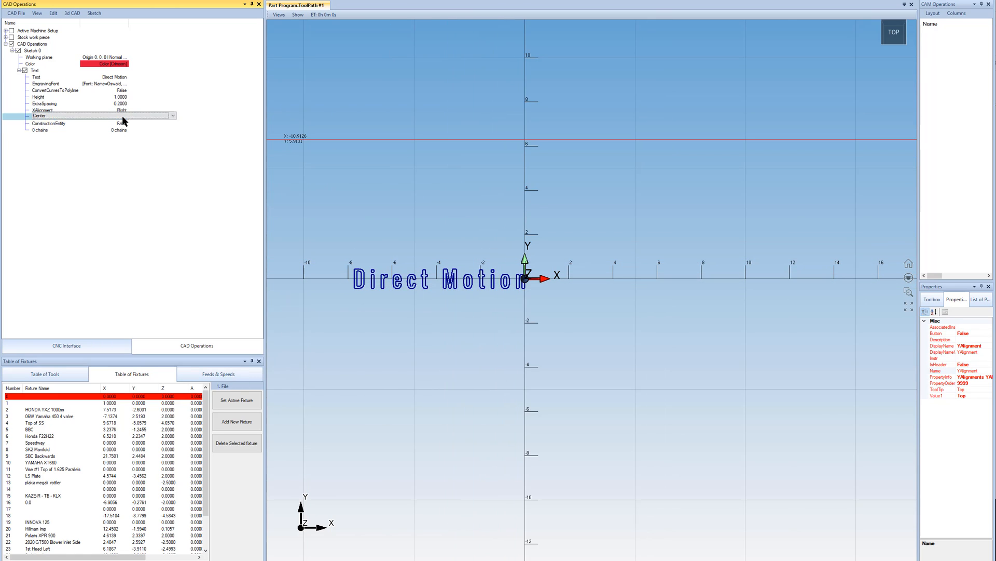
{"action": "left_click", "coordinate": [130, 134]}
{"action": "scroll", "coordinate": [481, 280], "scroll_direction": "up", "scroll_amount": 2}
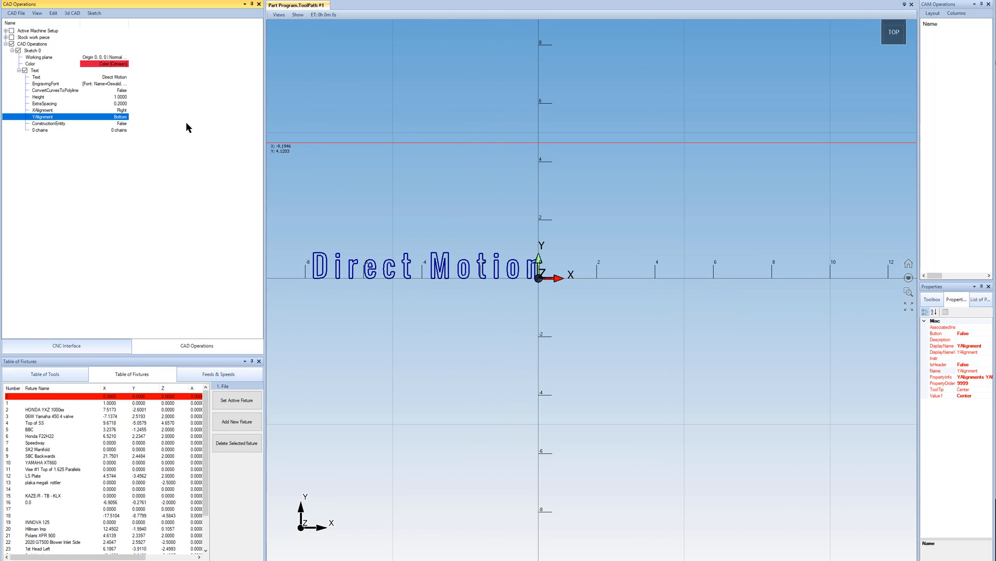
Step: Set both the X alignment and the Y alignment of the text to Center
{"action": "left_click", "coordinate": [123, 111]}
{"action": "left_click", "coordinate": [116, 122]}
{"action": "left_click", "coordinate": [123, 116]}
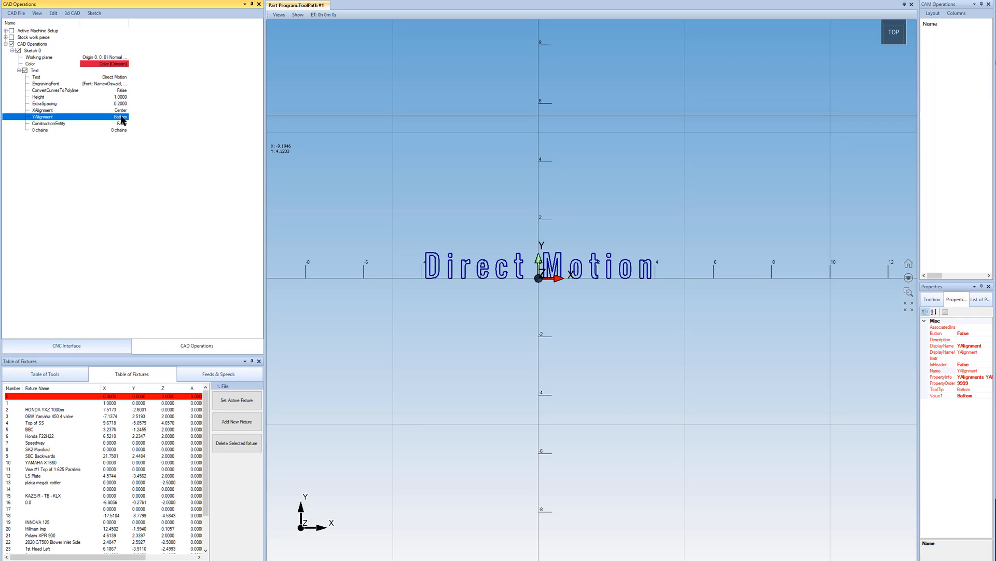
{"action": "left_click", "coordinate": [111, 127]}
{"action": "scroll", "coordinate": [519, 286], "scroll_direction": "up", "scroll_amount": 2}
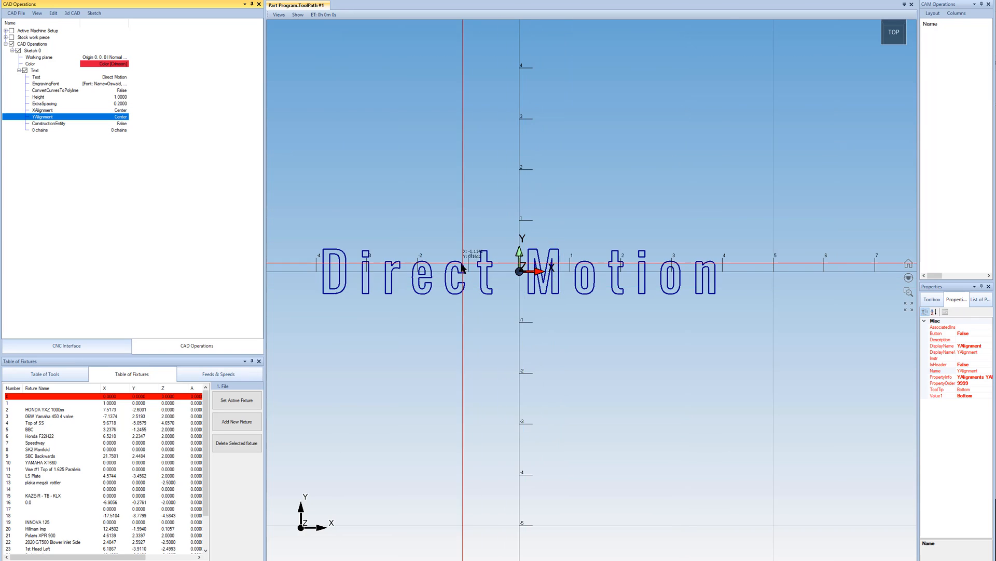
Step: Sketch an open five-point polyline arching over the text, from about X -2.6, Y 1.6 to about X 15.4, Y -4.9
{"action": "scroll", "coordinate": [581, 281], "scroll_direction": "down", "scroll_amount": 3}
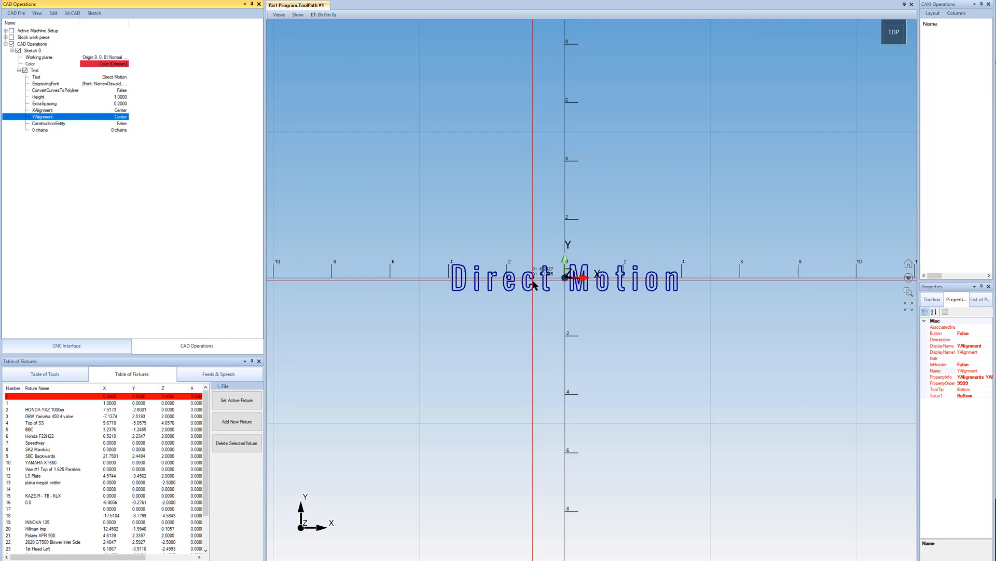
{"action": "scroll", "coordinate": [691, 296], "scroll_direction": "up", "scroll_amount": 2}
{"action": "scroll", "coordinate": [706, 285], "scroll_direction": "down", "scroll_amount": 1}
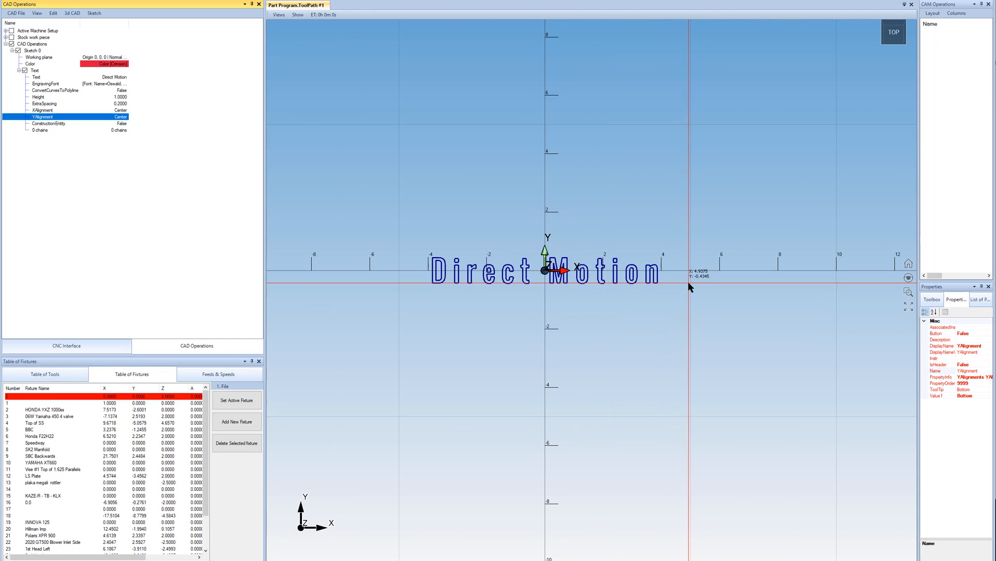
{"action": "scroll", "coordinate": [675, 280], "scroll_direction": "up", "scroll_amount": 1}
{"action": "left_click", "coordinate": [94, 12]}
{"action": "mouse_move", "coordinate": [119, 30]}
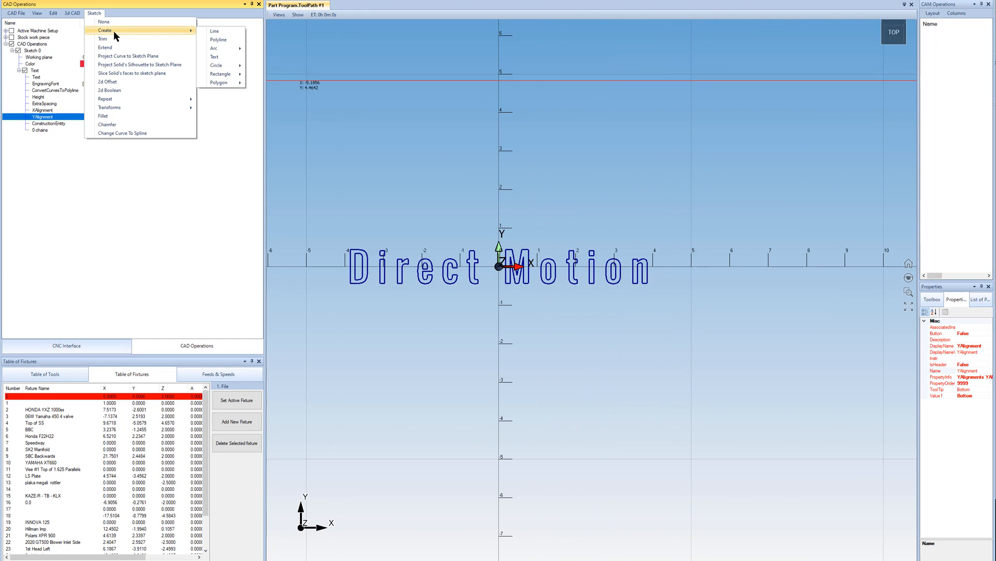
{"action": "left_click", "coordinate": [225, 39]}
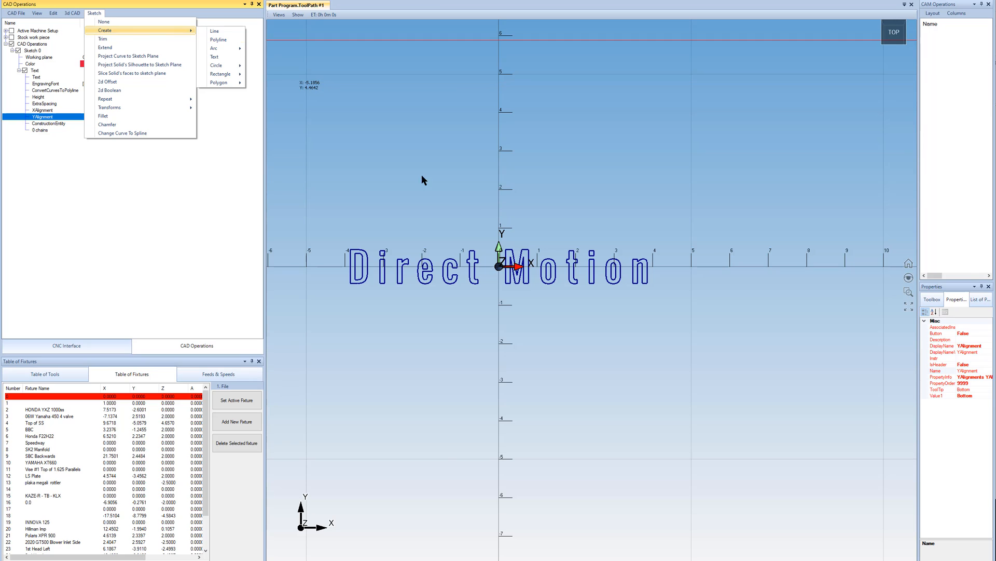
{"action": "left_click", "coordinate": [398, 203]}
{"action": "left_click", "coordinate": [481, 145]}
{"action": "left_click", "coordinate": [543, 107]}
{"action": "left_click", "coordinate": [730, 185]}
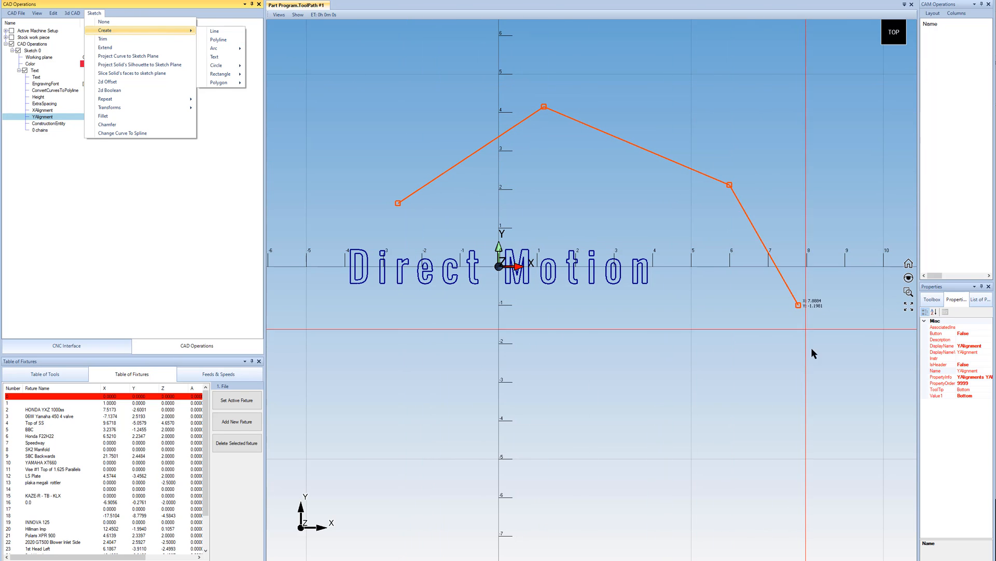
{"action": "left_click", "coordinate": [828, 405]}
{"action": "scroll", "coordinate": [884, 425], "scroll_direction": "down", "scroll_amount": 3}
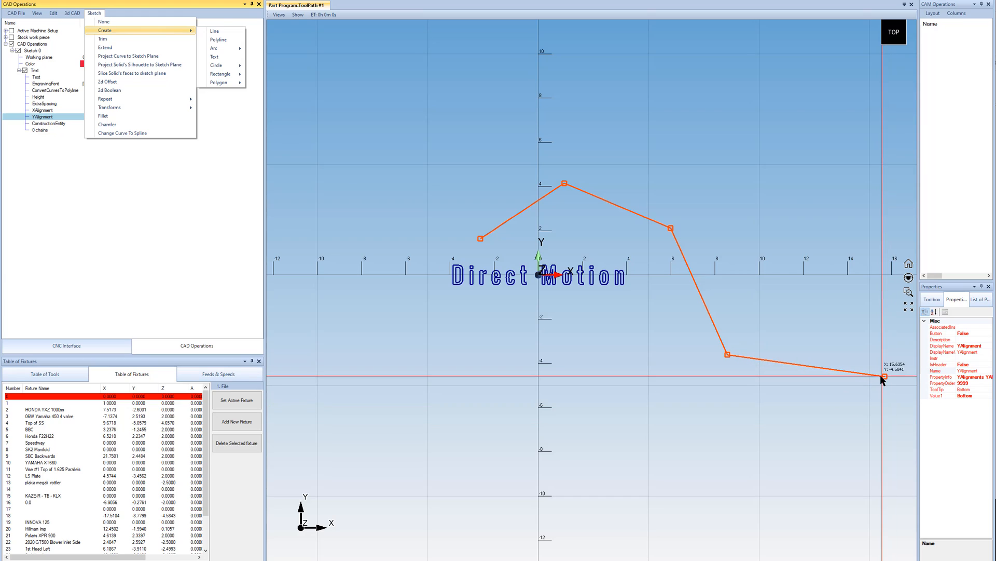
{"action": "left_click", "coordinate": [880, 383]}
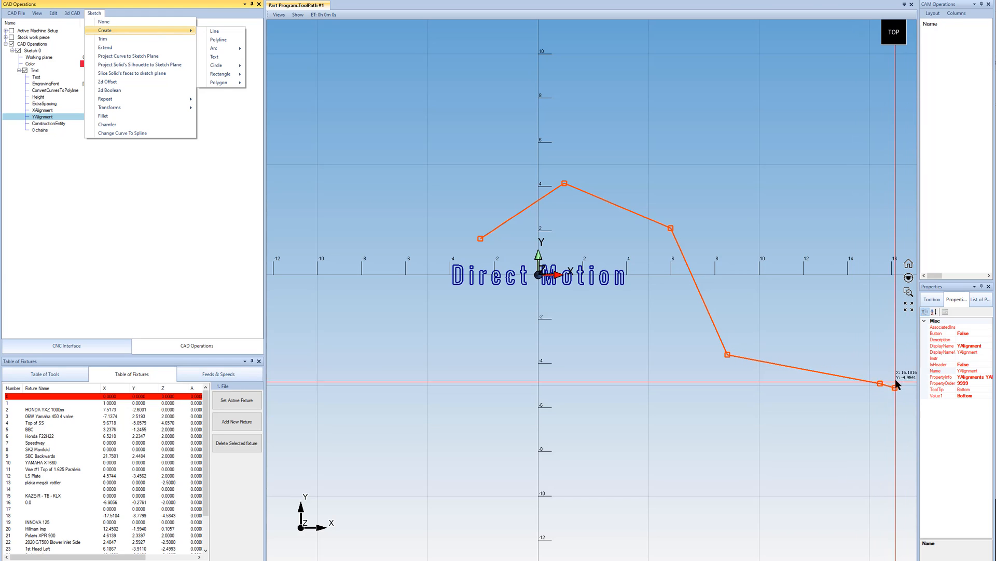
{"action": "right_click", "coordinate": [892, 352]}
{"action": "left_click", "coordinate": [507, 333]}
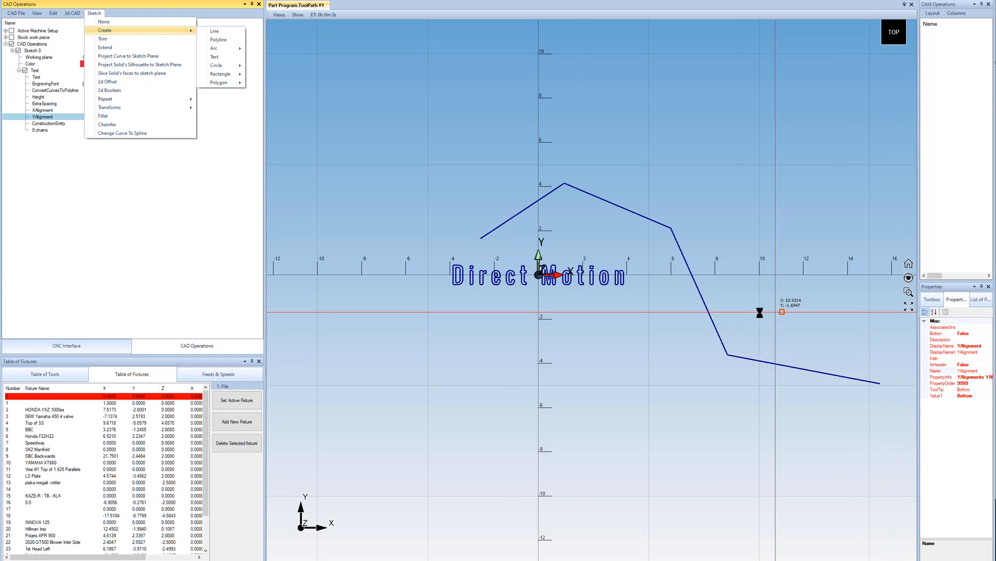
{"action": "scroll", "coordinate": [817, 311], "scroll_direction": "up", "scroll_amount": 2}
{"action": "left_click", "coordinate": [106, 21]}
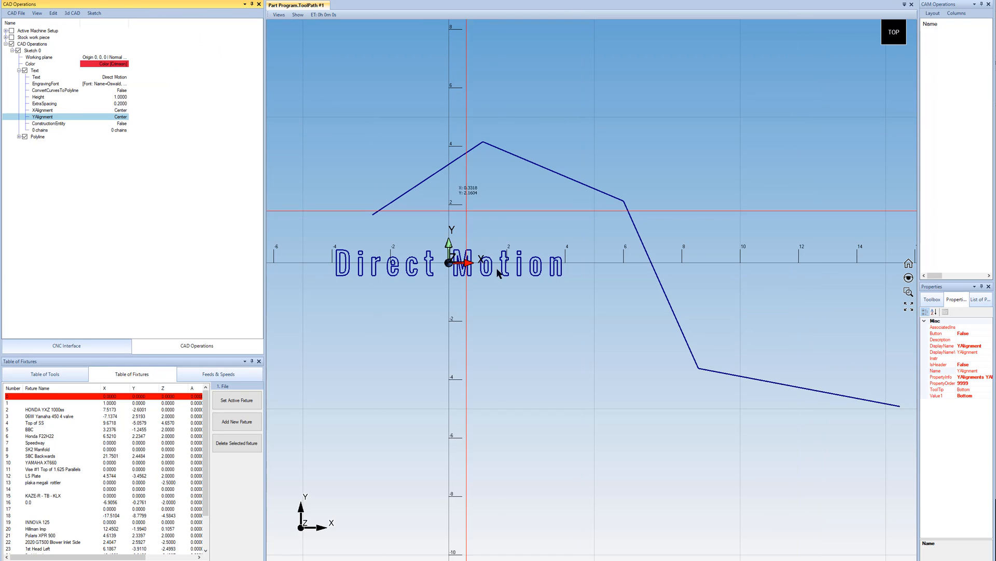
Step: Convert the polyline to a spline and move it ahead of the Text entity in the sketch's order
{"action": "left_click", "coordinate": [41, 137]}
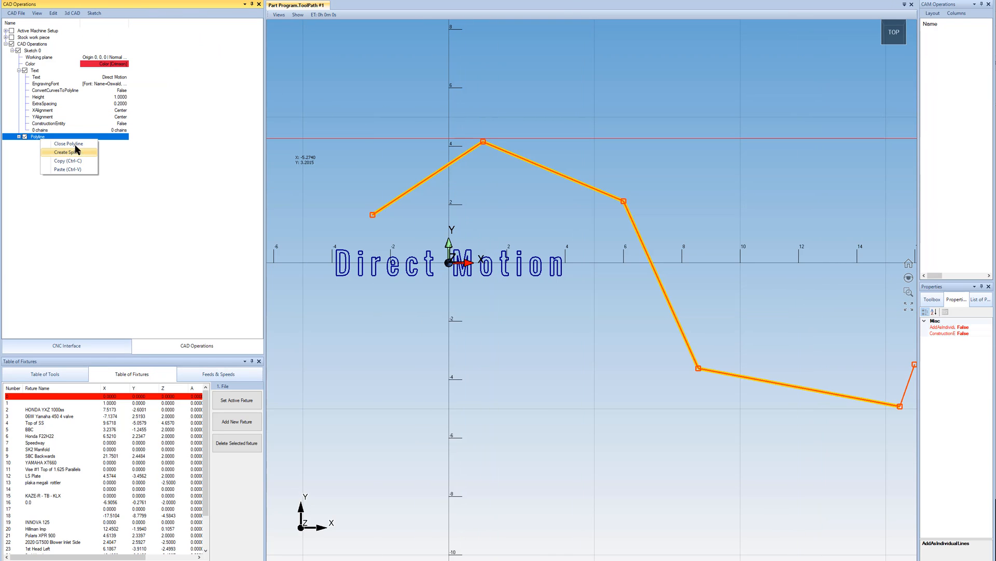
{"action": "left_click", "coordinate": [74, 153]}
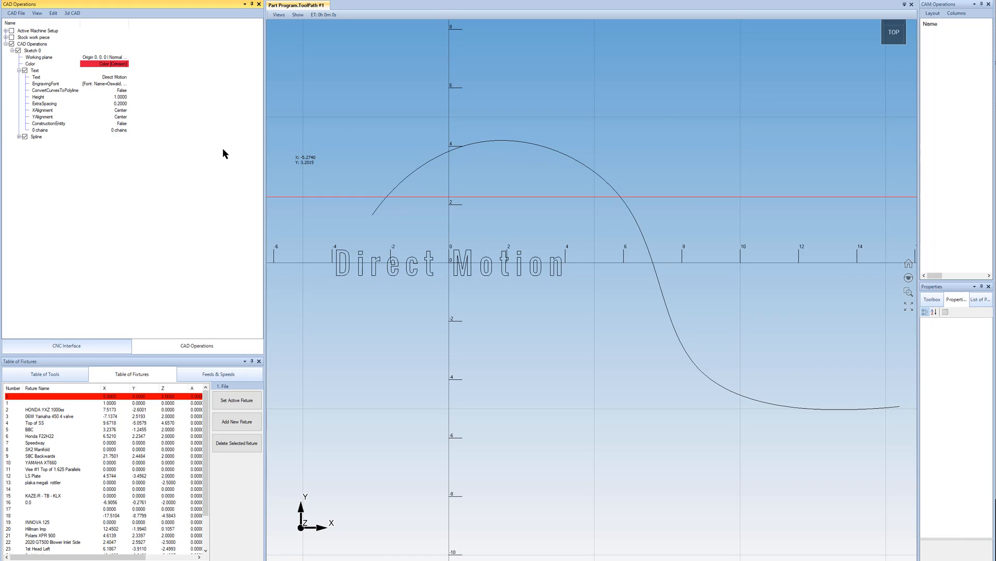
{"action": "left_click", "coordinate": [31, 51]}
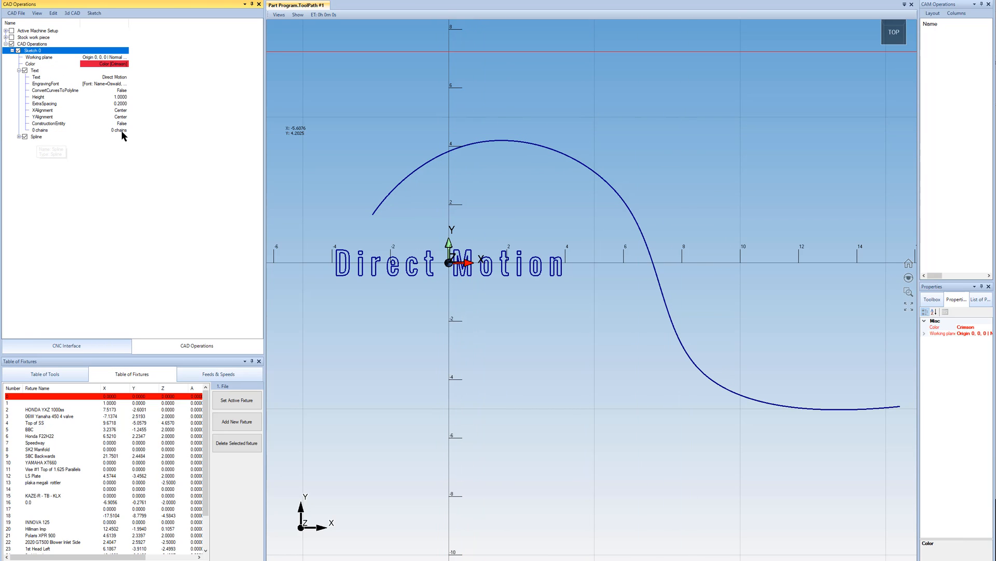
{"action": "left_click", "coordinate": [37, 137]}
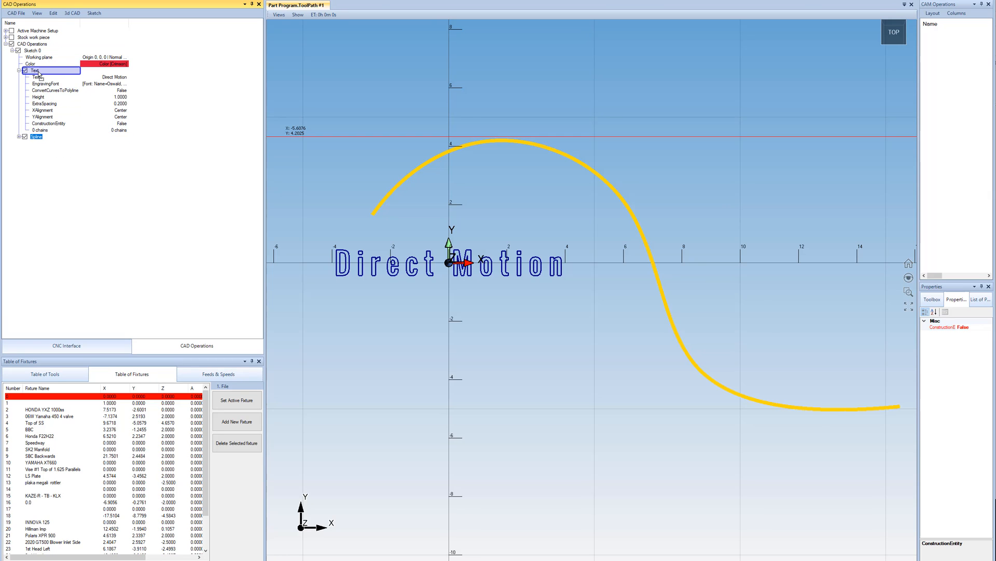
{"action": "left_click_drag", "start_coordinate": [38, 74], "coordinate": [39, 75]}
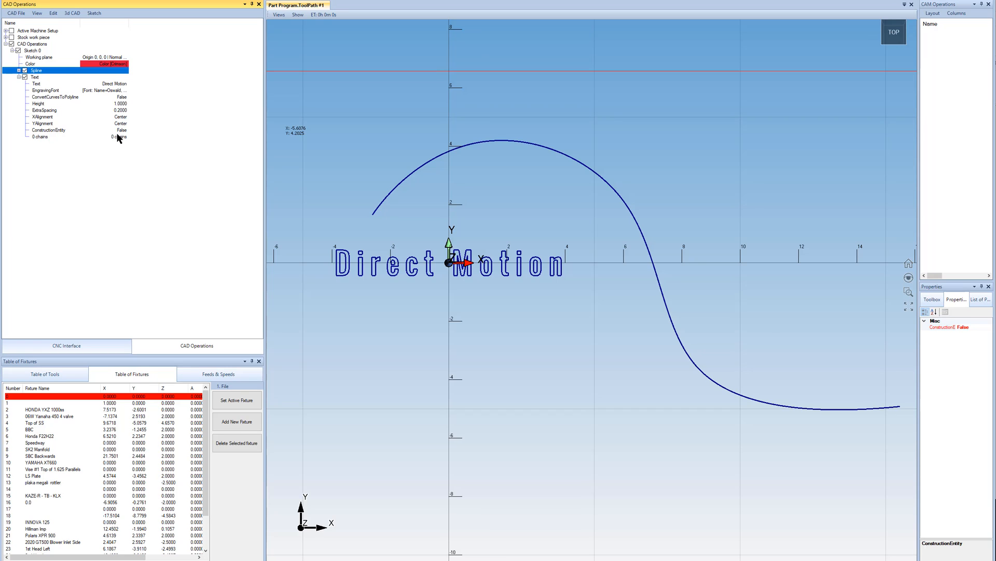
Step: Chain the "Direct Motion" text to the spline so the lettering follows the curve
{"action": "left_click", "coordinate": [35, 77]}
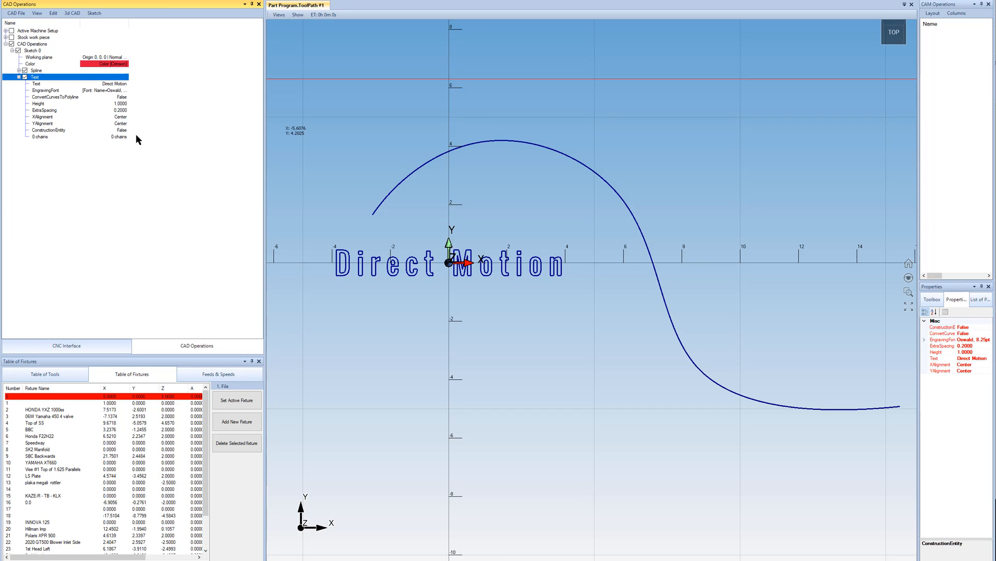
{"action": "double_click", "coordinate": [121, 137]}
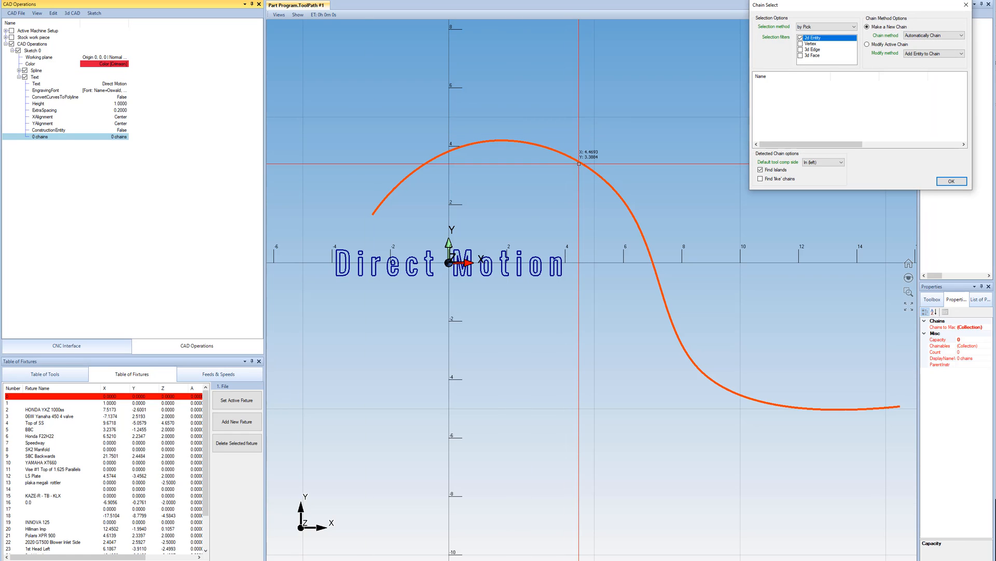
{"action": "left_click", "coordinate": [579, 164]}
{"action": "left_click", "coordinate": [952, 181]}
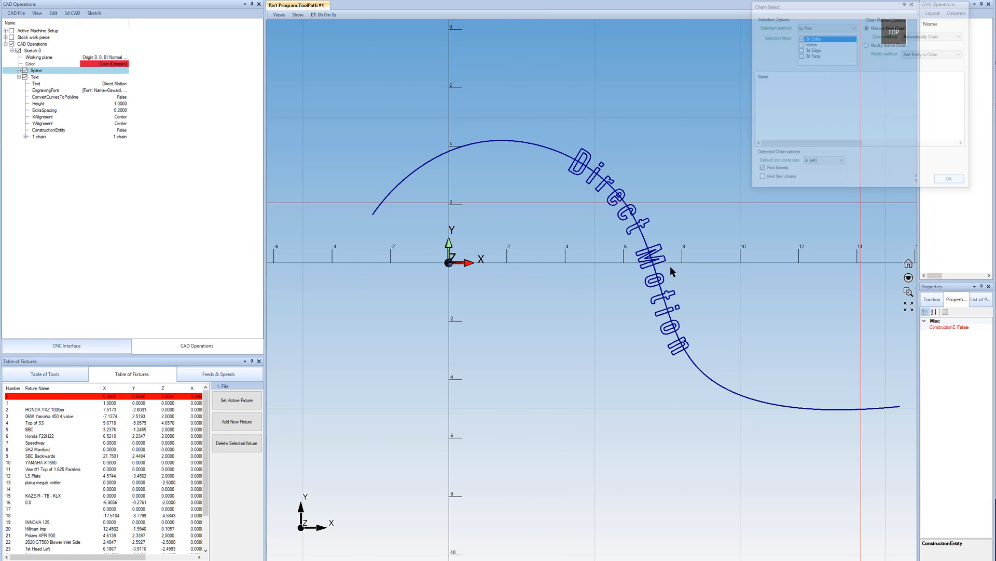
{"action": "scroll", "coordinate": [605, 262], "scroll_direction": "up", "scroll_amount": 4}
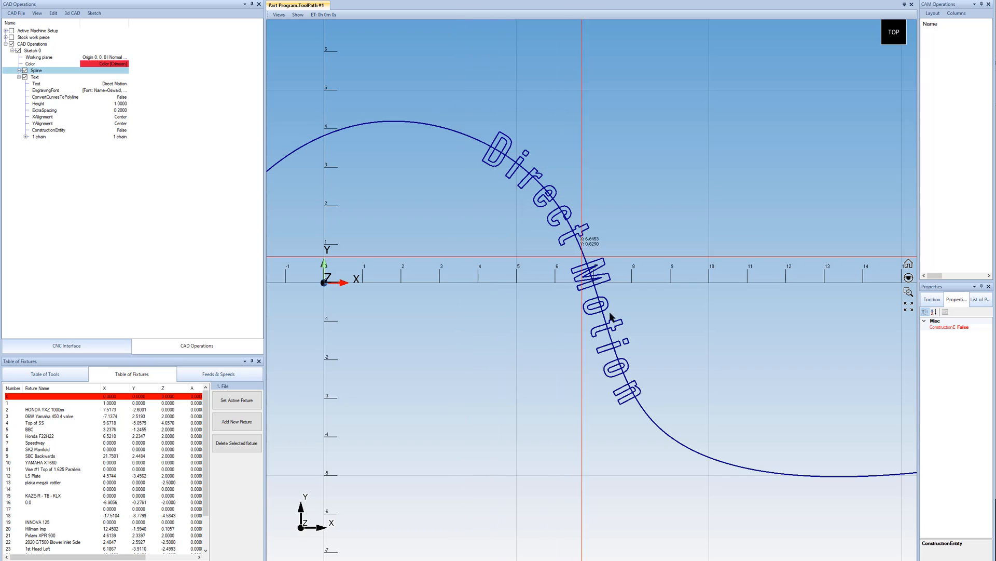
{"action": "scroll", "coordinate": [548, 205], "scroll_direction": "down", "scroll_amount": 2}
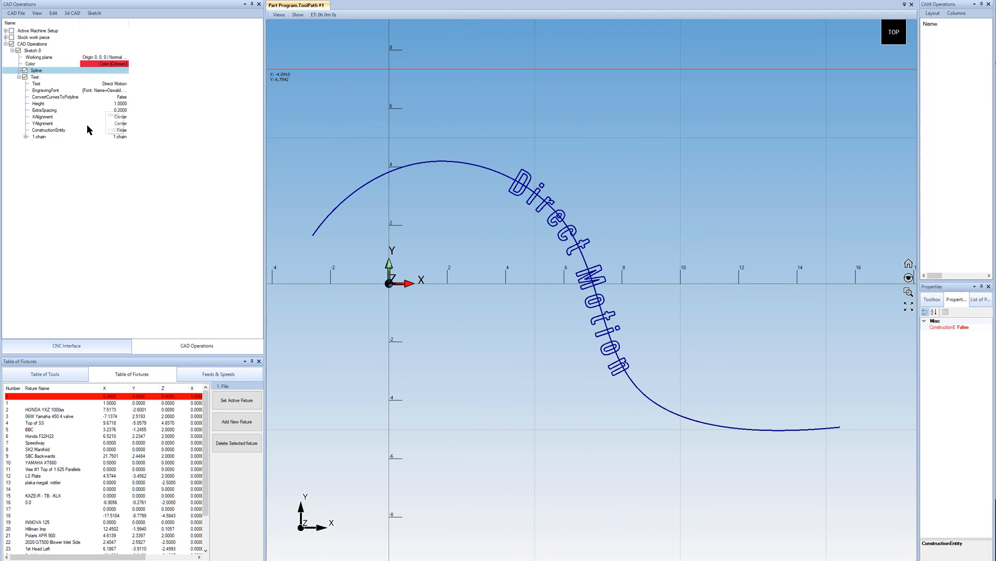
Step: Try the Y alignments Top and Bottom on the text along the spline, and restore Center
{"action": "left_click", "coordinate": [123, 125]}
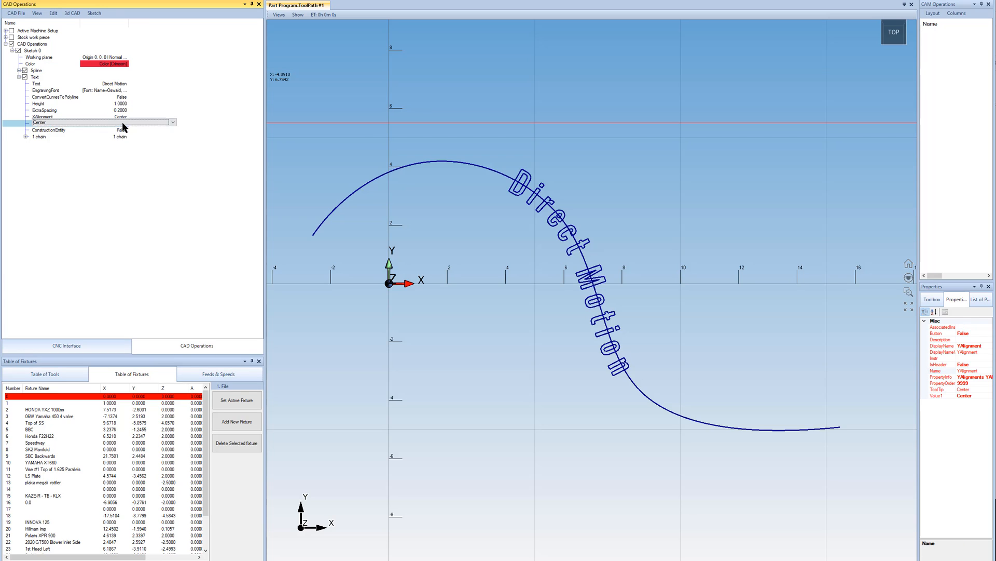
{"action": "left_click", "coordinate": [123, 130]}
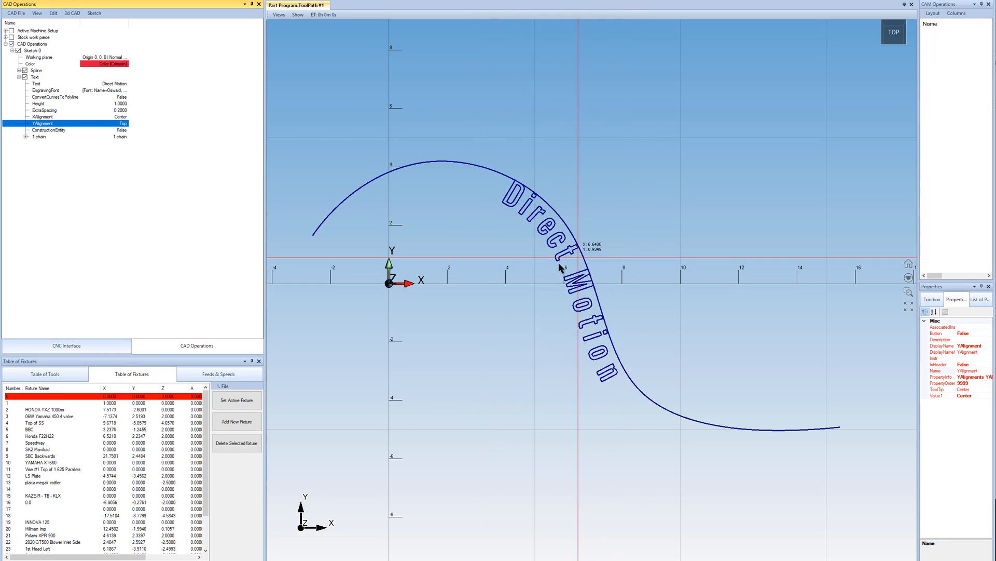
{"action": "left_click", "coordinate": [123, 124]}
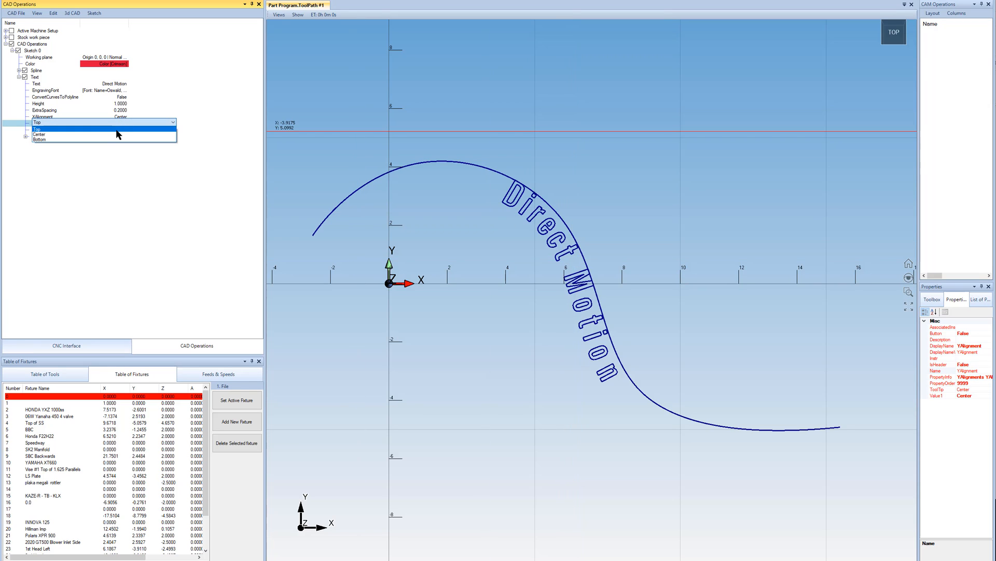
{"action": "left_click", "coordinate": [124, 144]}
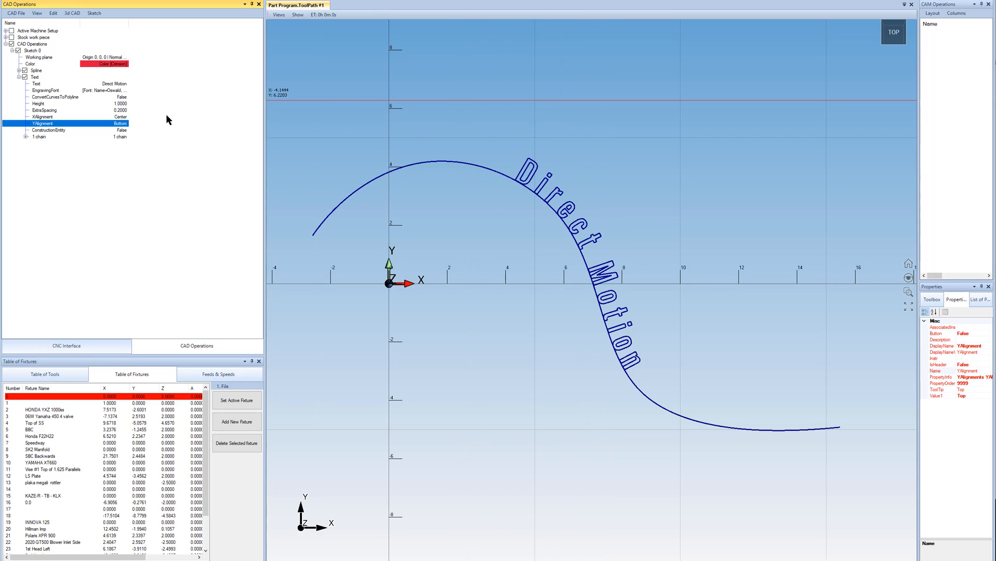
{"action": "left_click", "coordinate": [124, 124]}
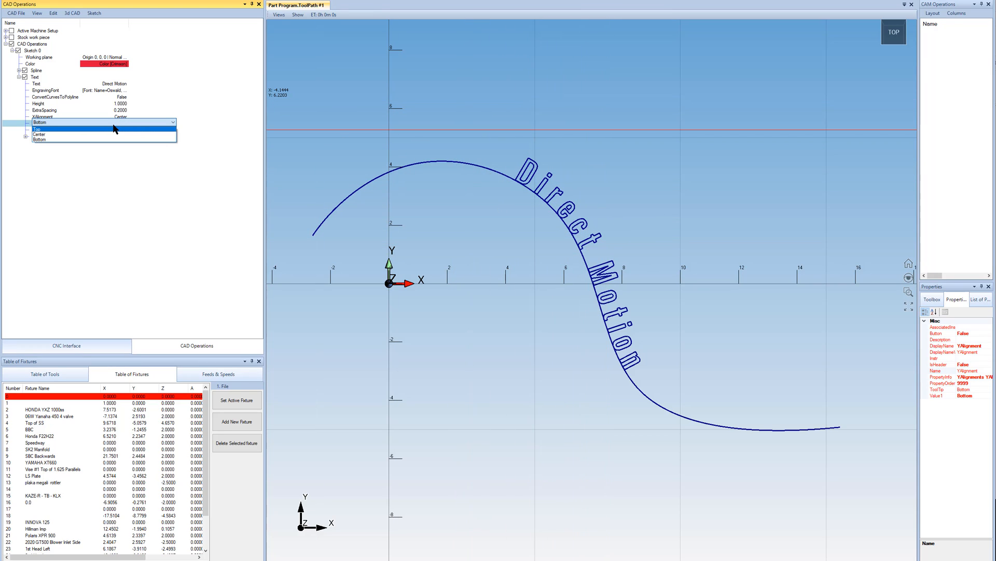
{"action": "left_click", "coordinate": [118, 134]}
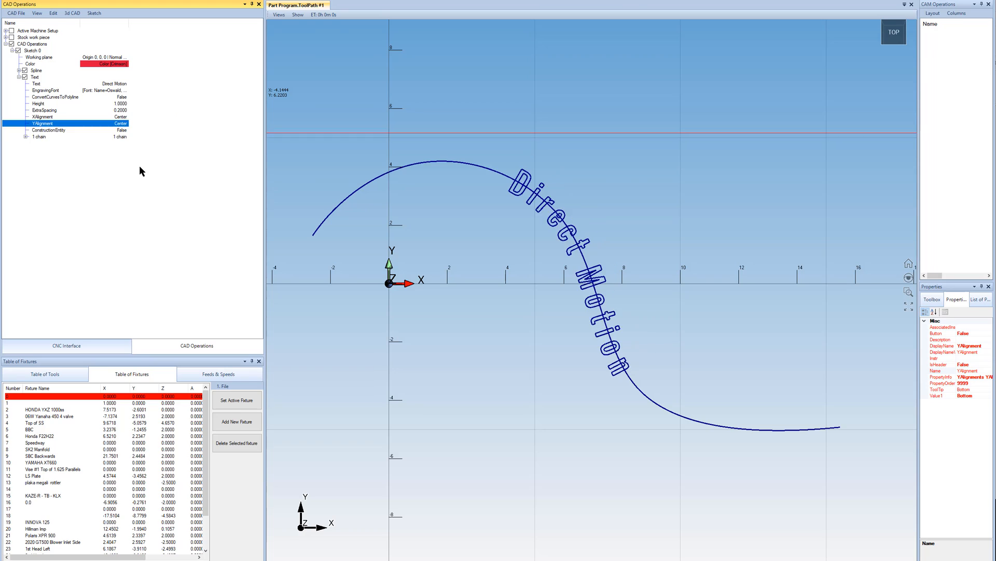
Step: Try the X alignments Left and Right on the text along the spline, and restore Center
{"action": "left_click", "coordinate": [125, 115]}
{"action": "left_click", "coordinate": [125, 115]}
{"action": "left_click", "coordinate": [123, 123]}
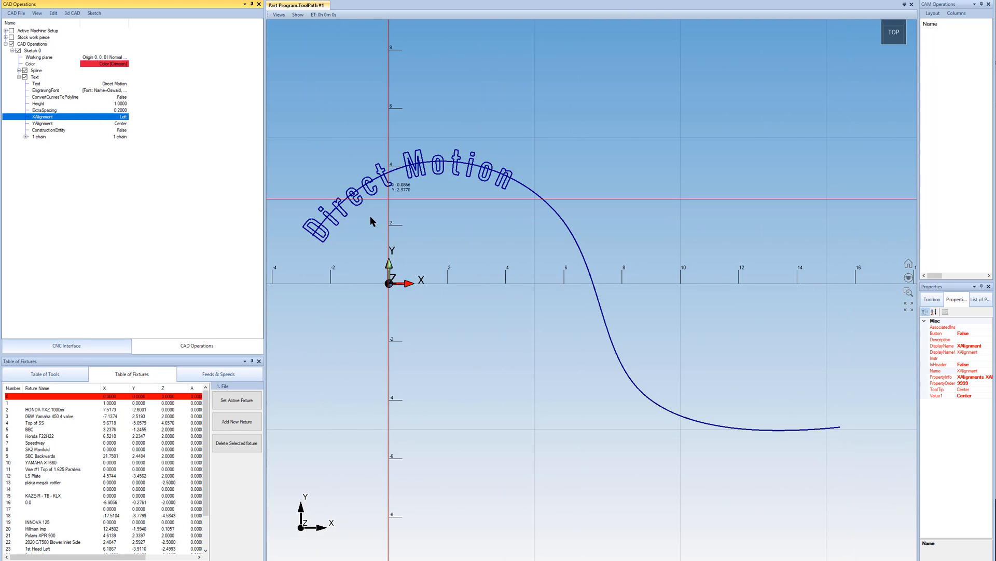
{"action": "left_click", "coordinate": [126, 118]}
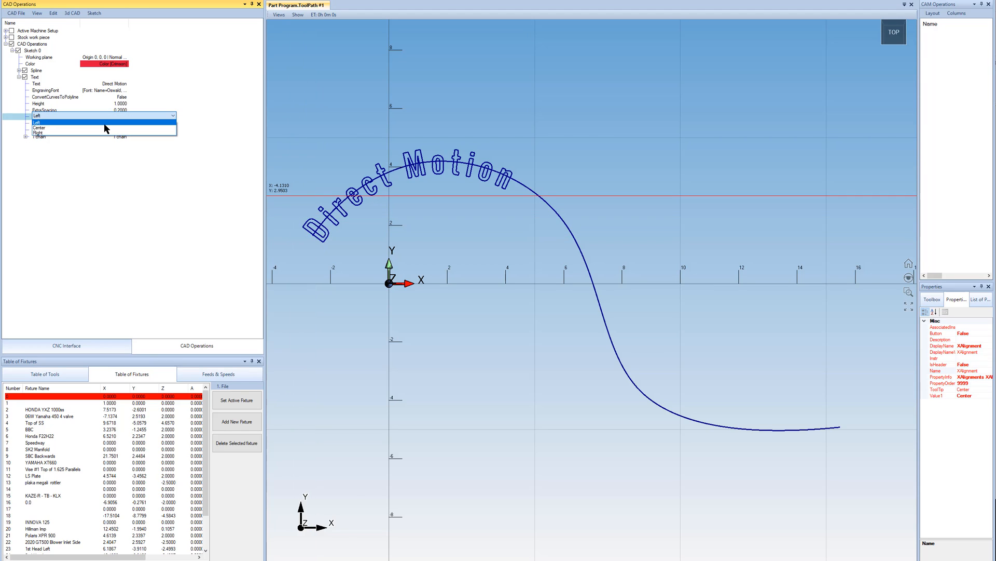
{"action": "left_click", "coordinate": [102, 135]}
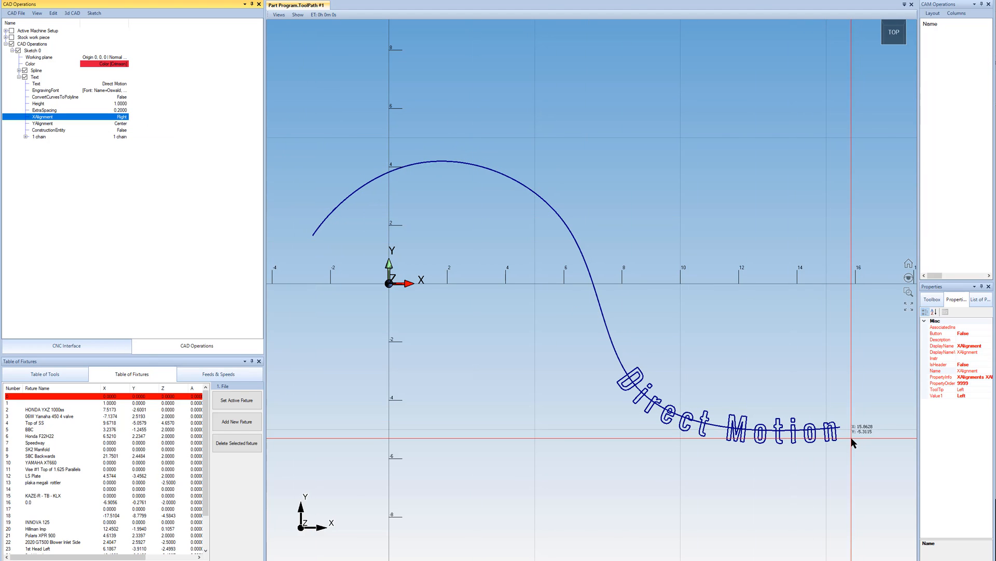
{"action": "left_click", "coordinate": [119, 119]}
{"action": "left_click", "coordinate": [120, 118]}
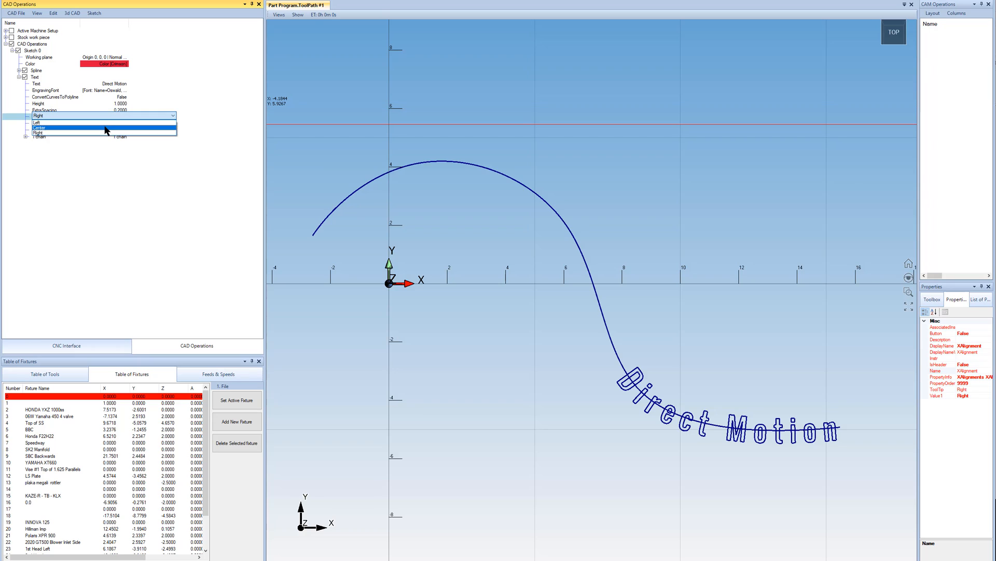
{"action": "left_click", "coordinate": [106, 129]}
Step: Widen the CAM Operations and Toolbox area and expand the toolbox's 3d CAD group down to its 2d instructions
{"action": "left_click", "coordinate": [45, 51]}
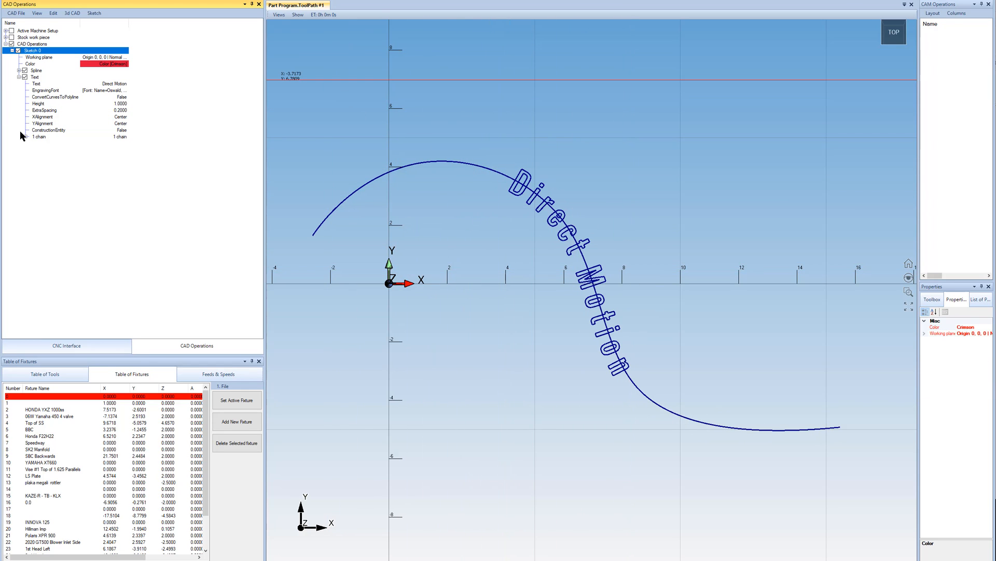
{"action": "scroll", "coordinate": [633, 290], "scroll_direction": "down", "scroll_amount": 2}
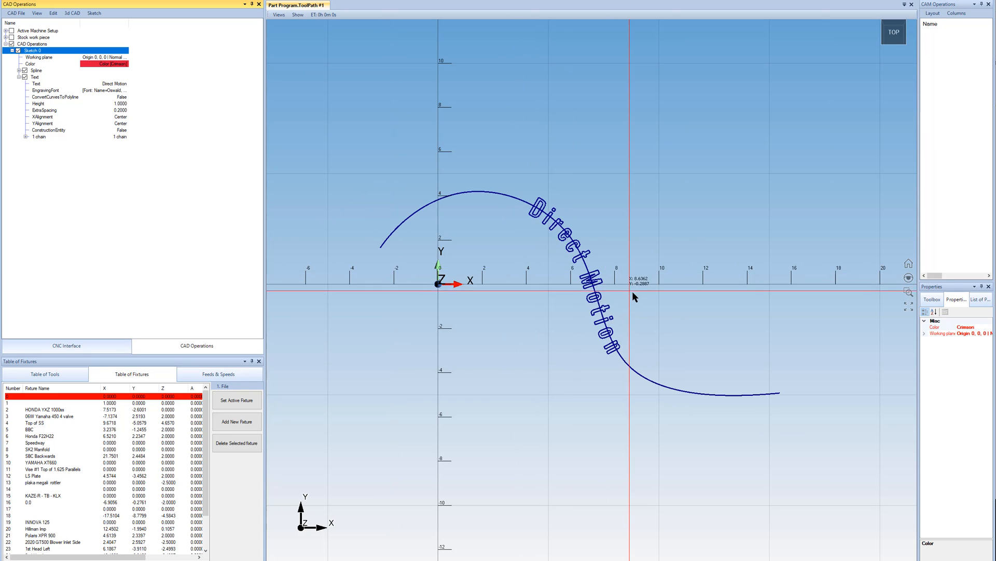
{"action": "scroll", "coordinate": [630, 290], "scroll_direction": "up", "scroll_amount": 4}
{"action": "scroll", "coordinate": [629, 288], "scroll_direction": "down", "scroll_amount": 3}
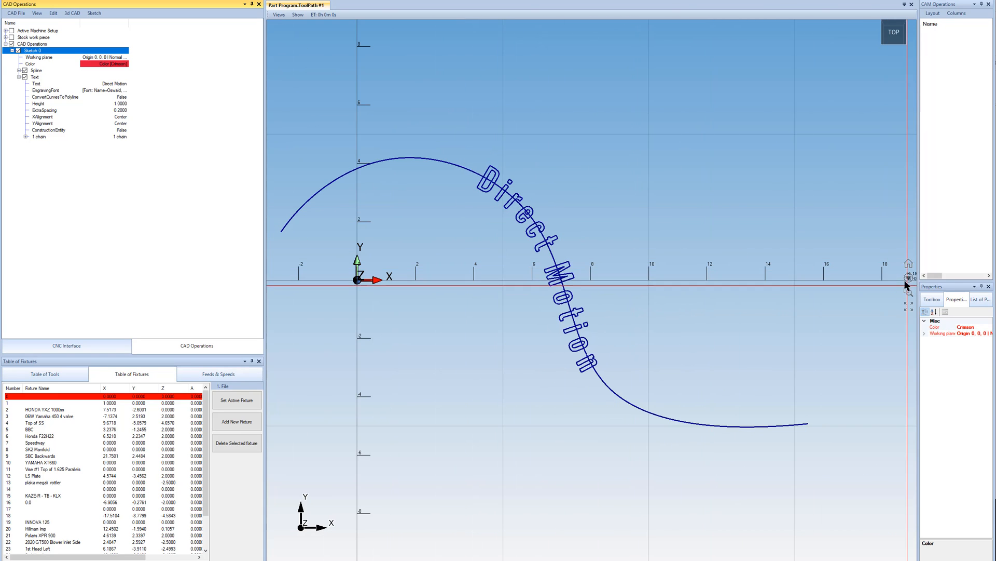
{"action": "left_click_drag", "start_coordinate": [919, 245], "coordinate": [787, 248]}
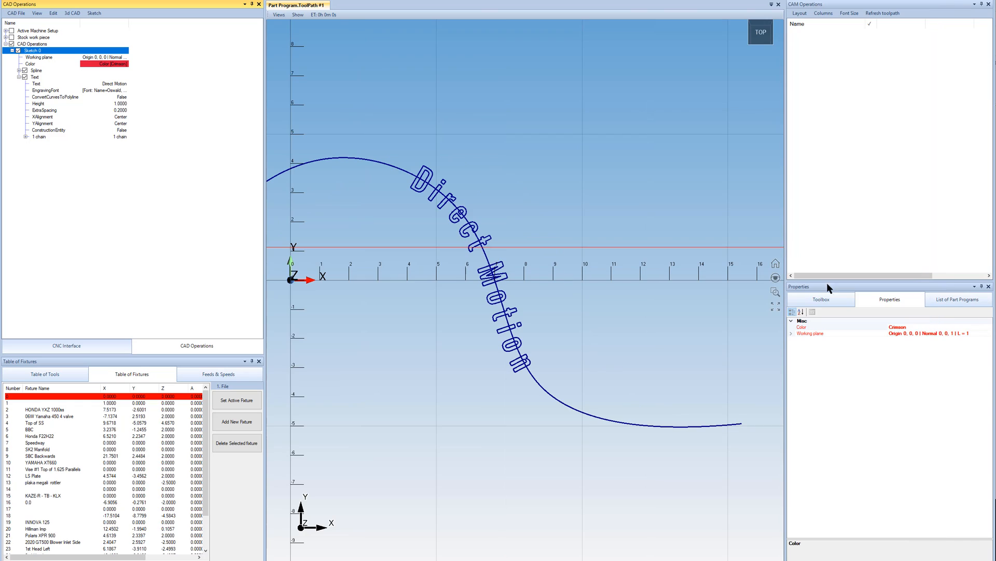
{"action": "left_click", "coordinate": [817, 300]}
{"action": "left_click", "coordinate": [792, 321]}
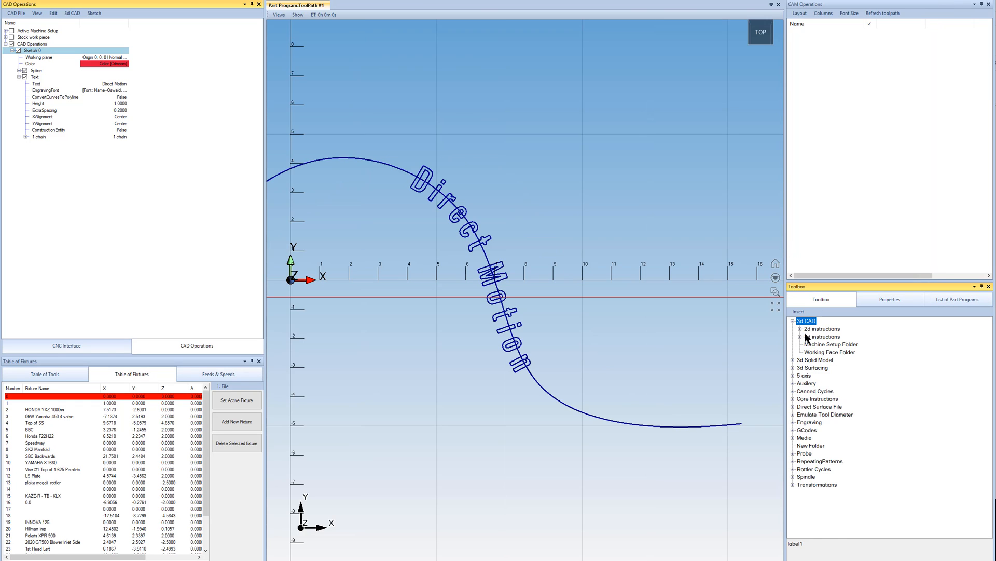
{"action": "left_click", "coordinate": [800, 328]}
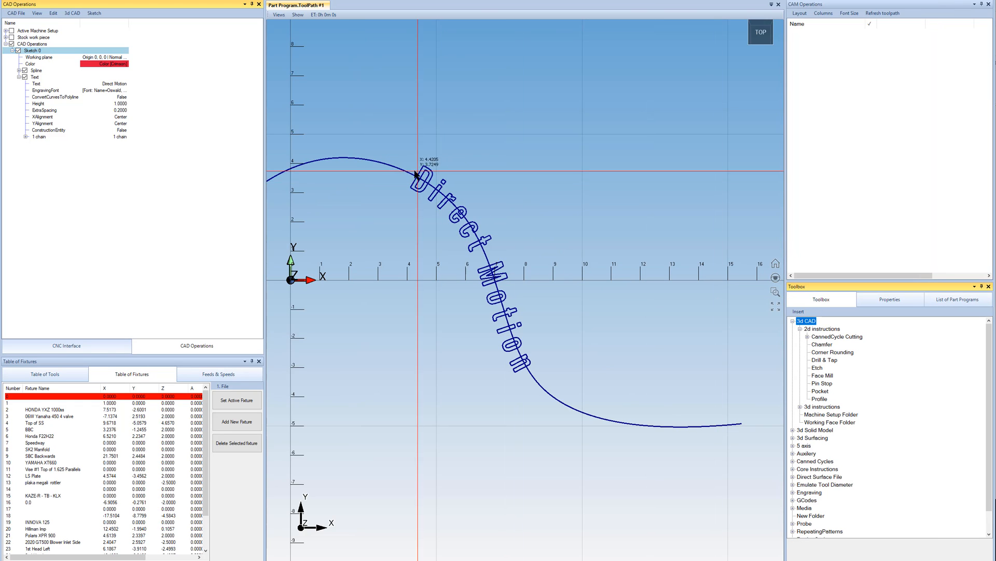
{"action": "scroll", "coordinate": [436, 212], "scroll_direction": "up", "scroll_amount": 2}
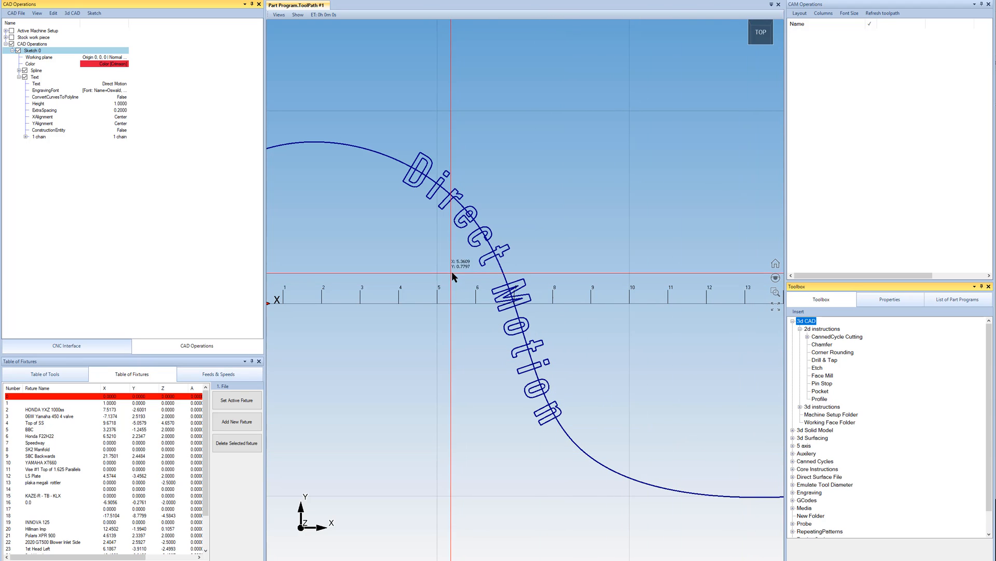
{"action": "scroll", "coordinate": [462, 247], "scroll_direction": "up", "scroll_amount": 2}
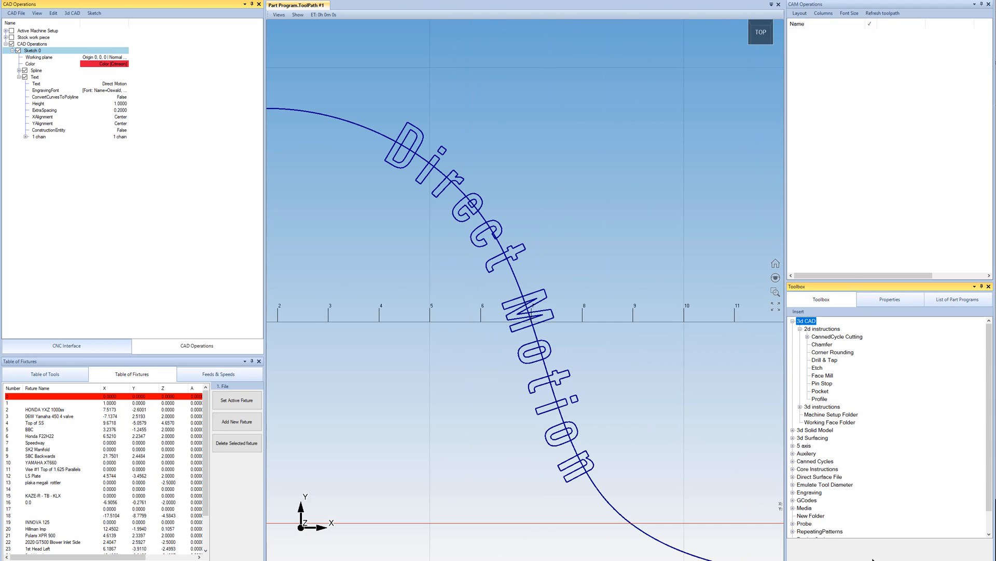